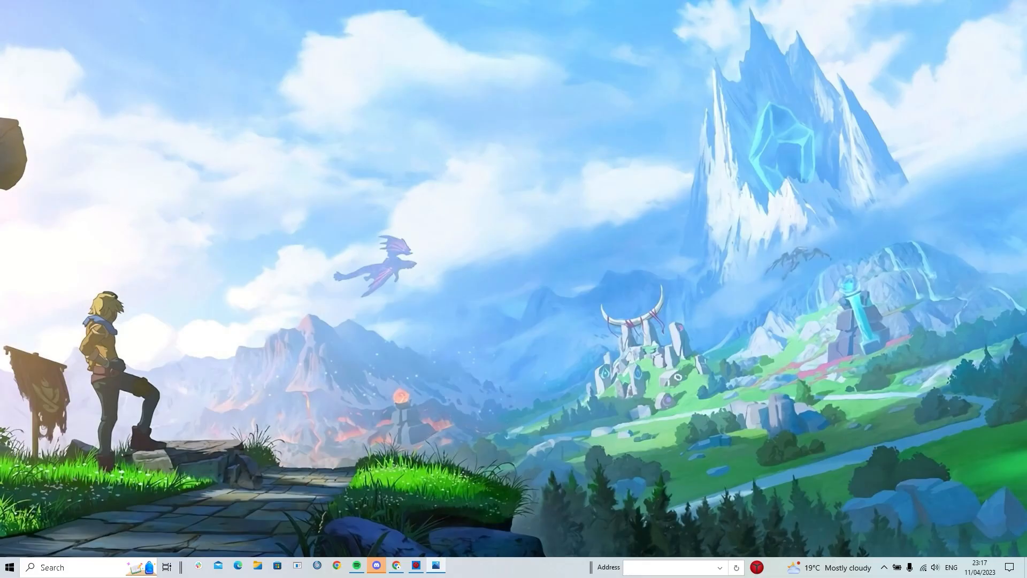
Launch services.msc from the Run dialog to bring up the Services console
key("super+r")
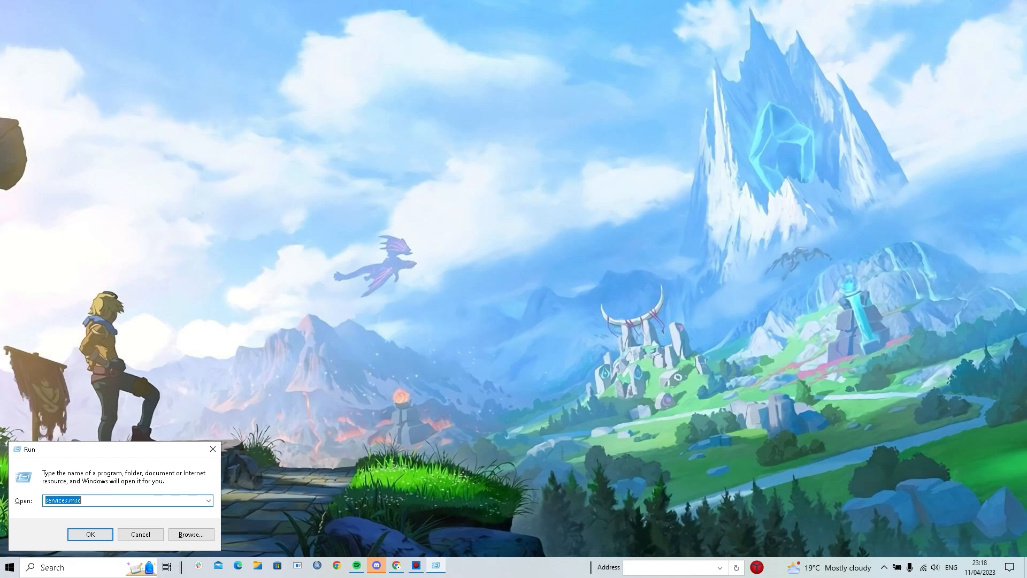
key("Tab")
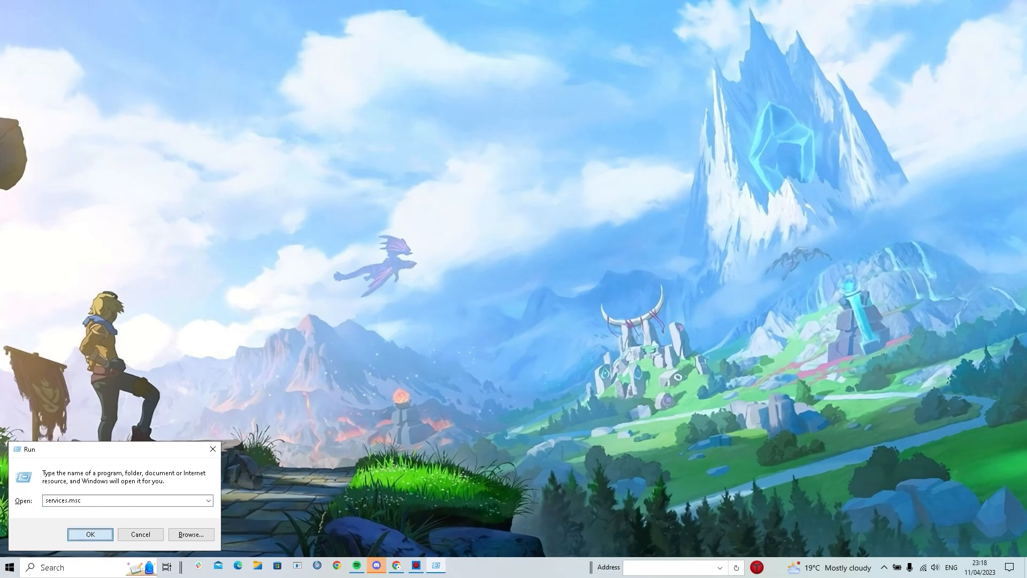
key("Return")
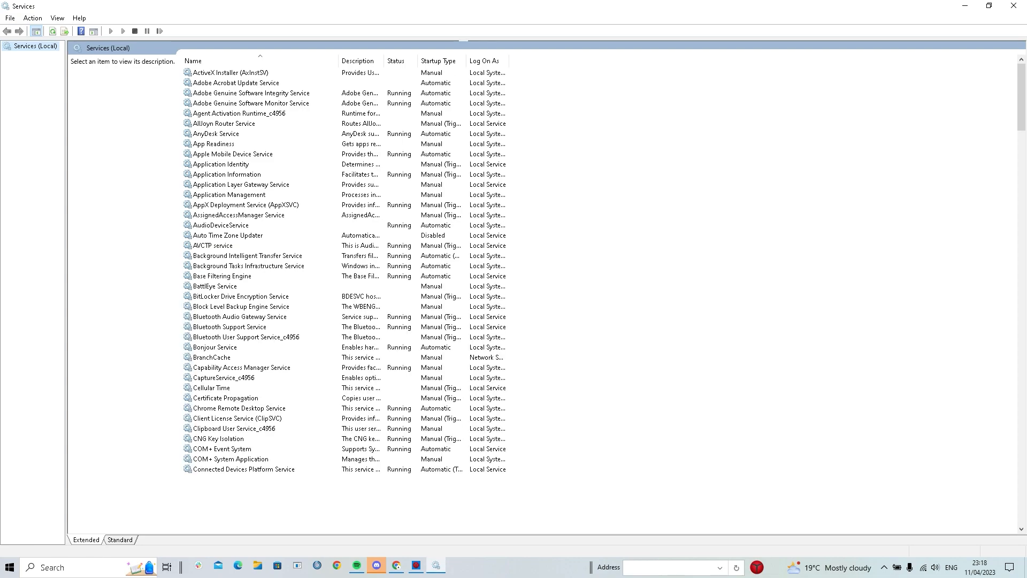
Stop the Windows Search service and change its startup type to Disabled
key("w")
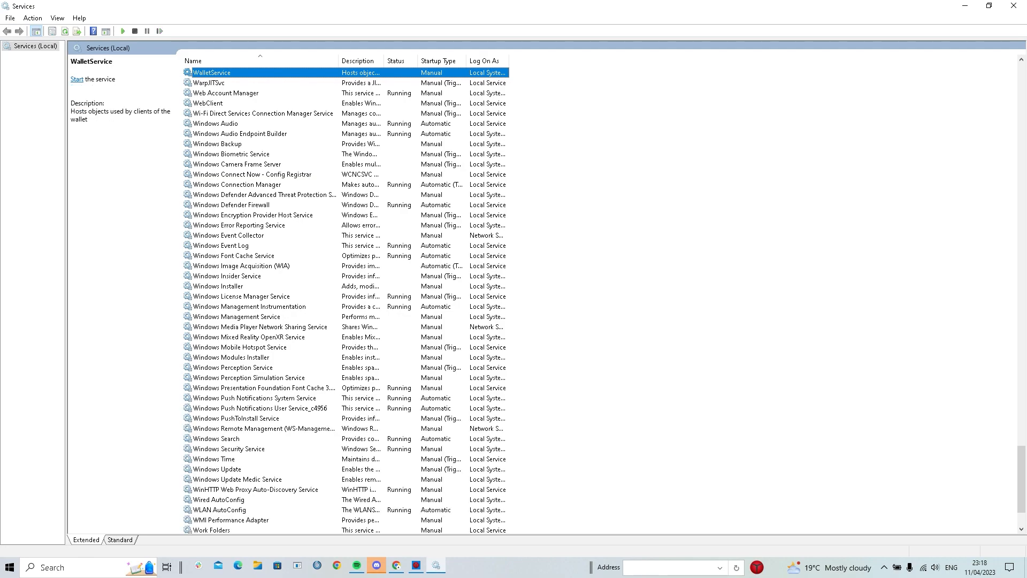
left_click(217, 438)
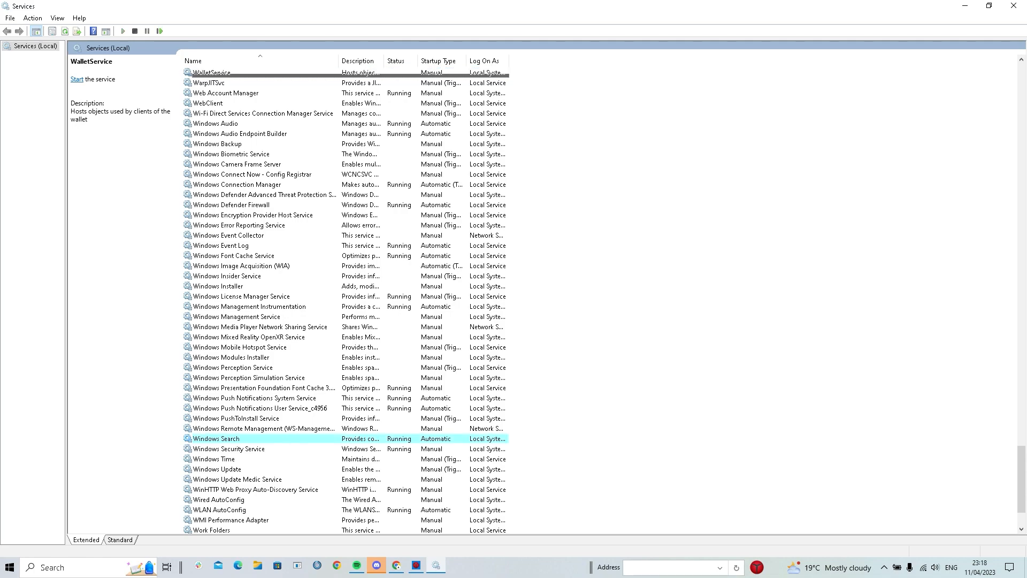
right_click(242, 439)
left_click(268, 417)
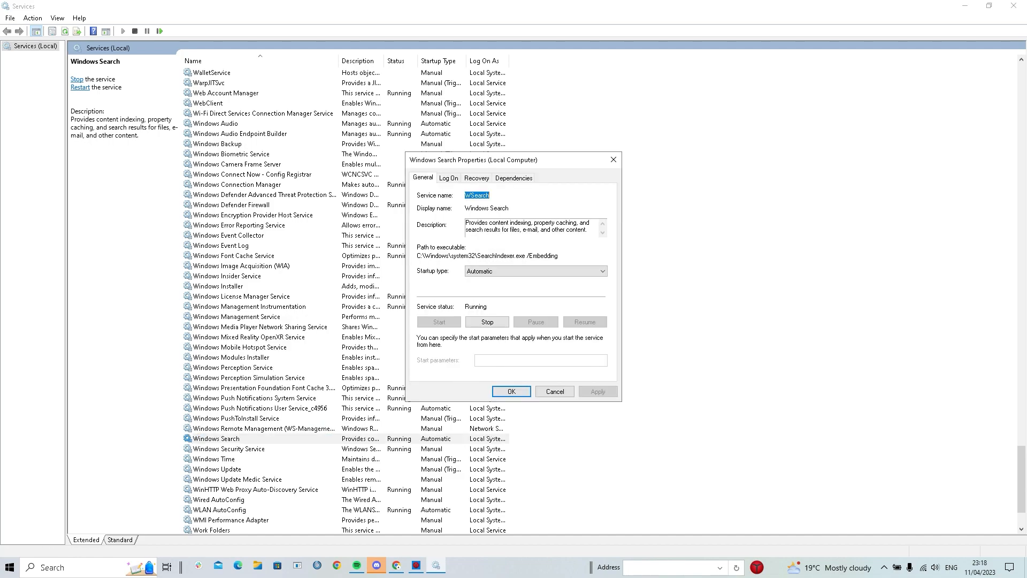
left_click(487, 322)
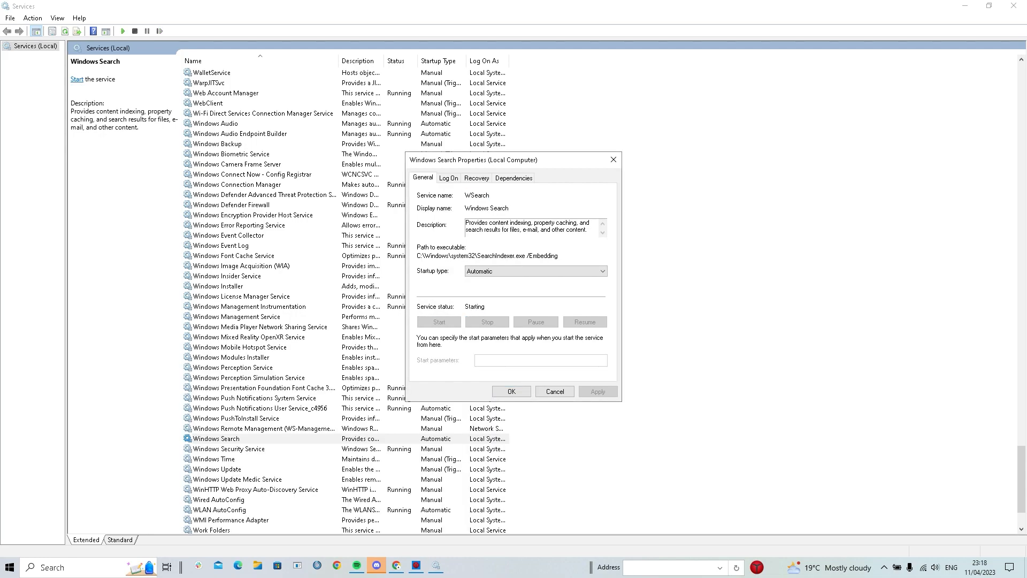
left_click(536, 271)
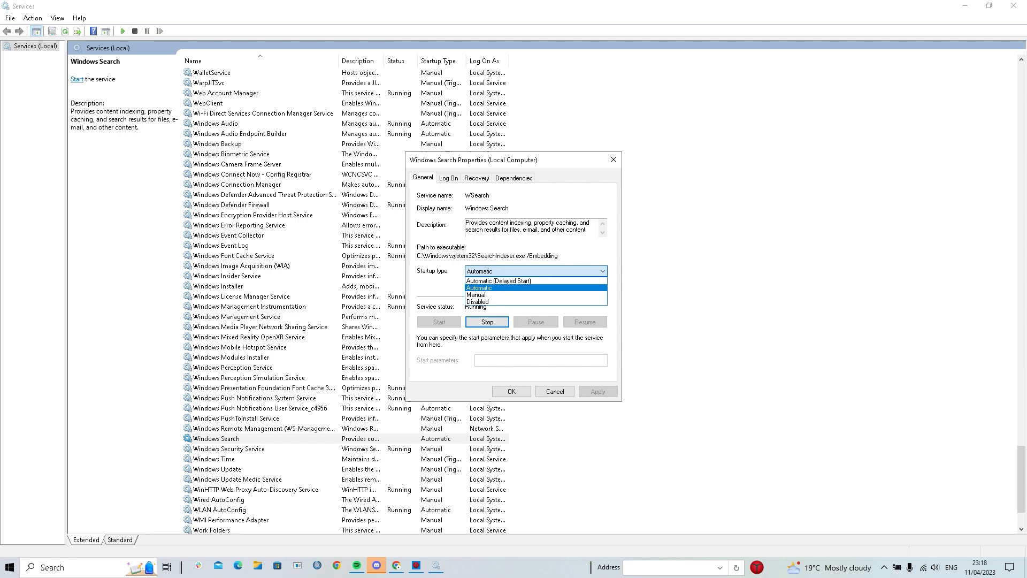
left_click(514, 302)
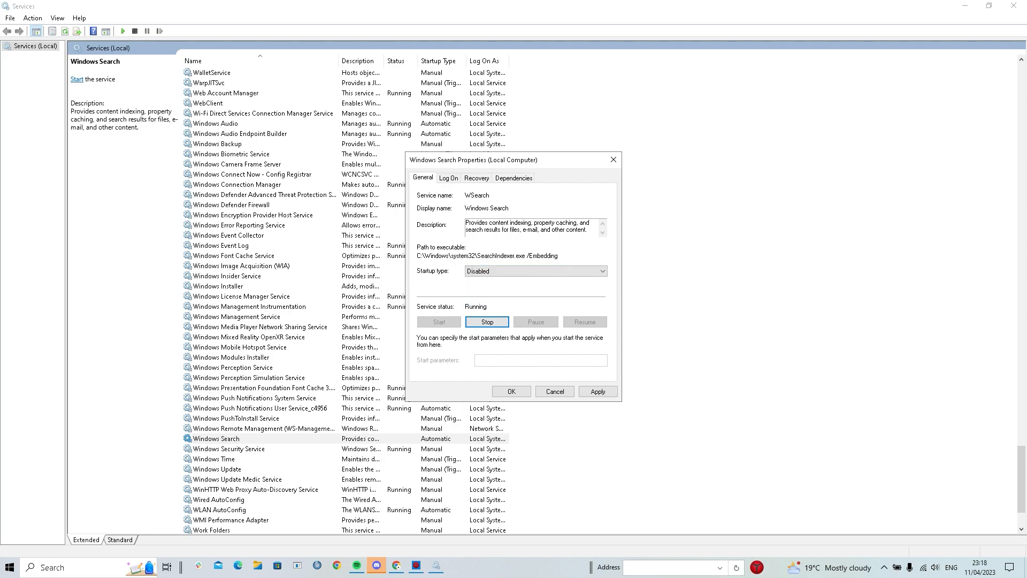
left_click(599, 391)
left_click(512, 392)
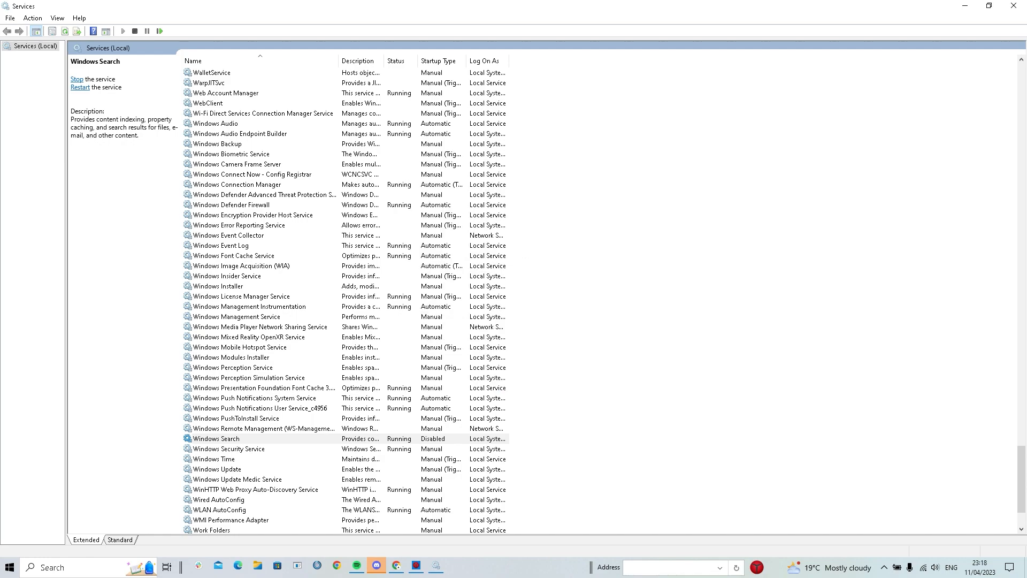
Stop the SysMain service and change its startup type to Disabled
key("s")
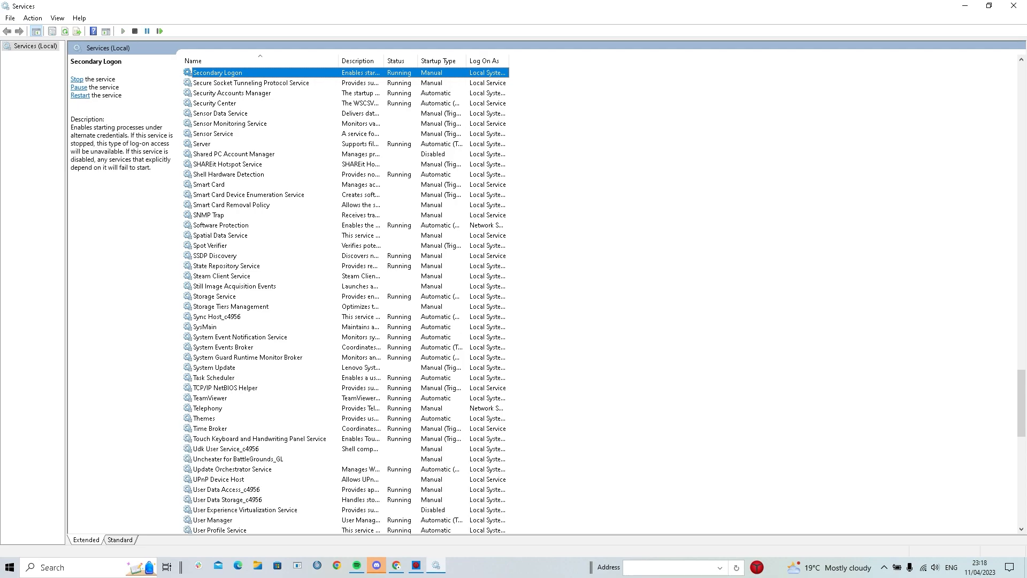
left_click(362, 327)
right_click(362, 328)
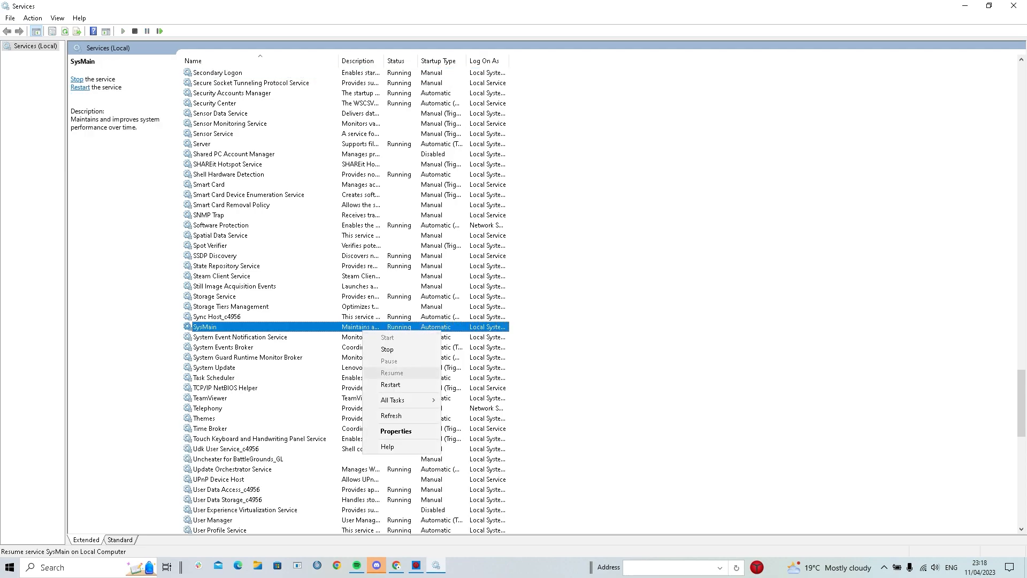
left_click(397, 432)
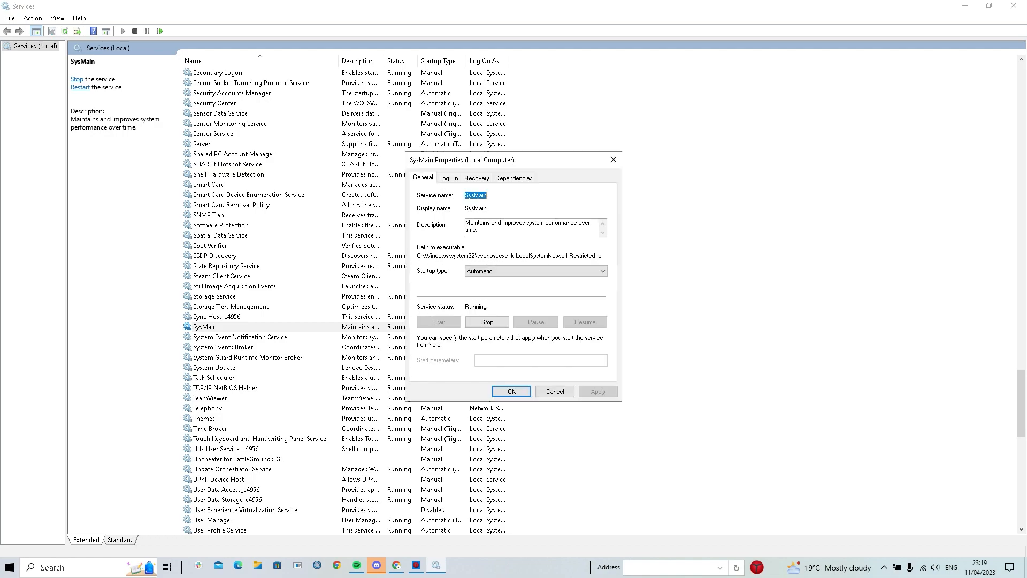
left_click(488, 322)
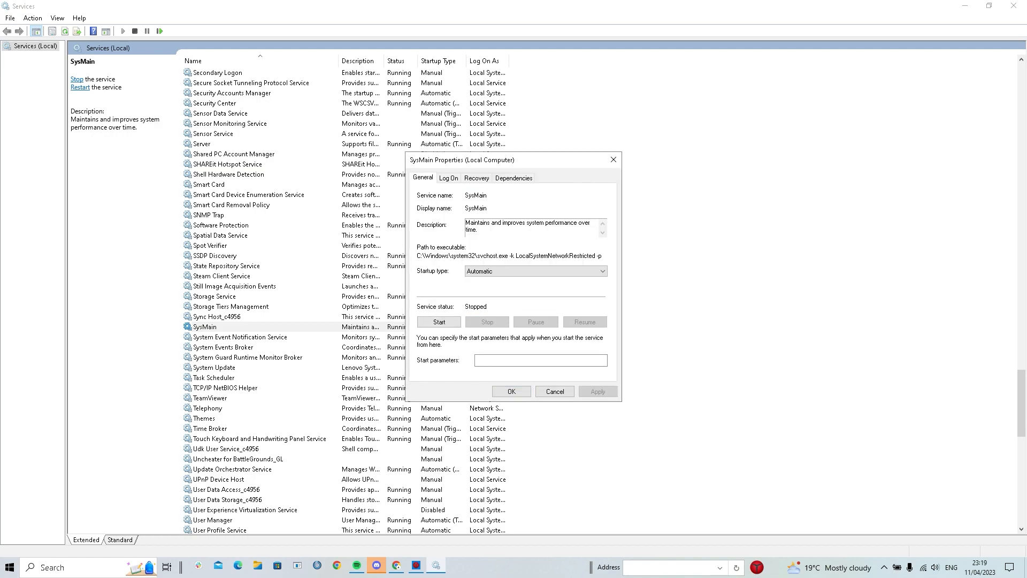
left_click(535, 272)
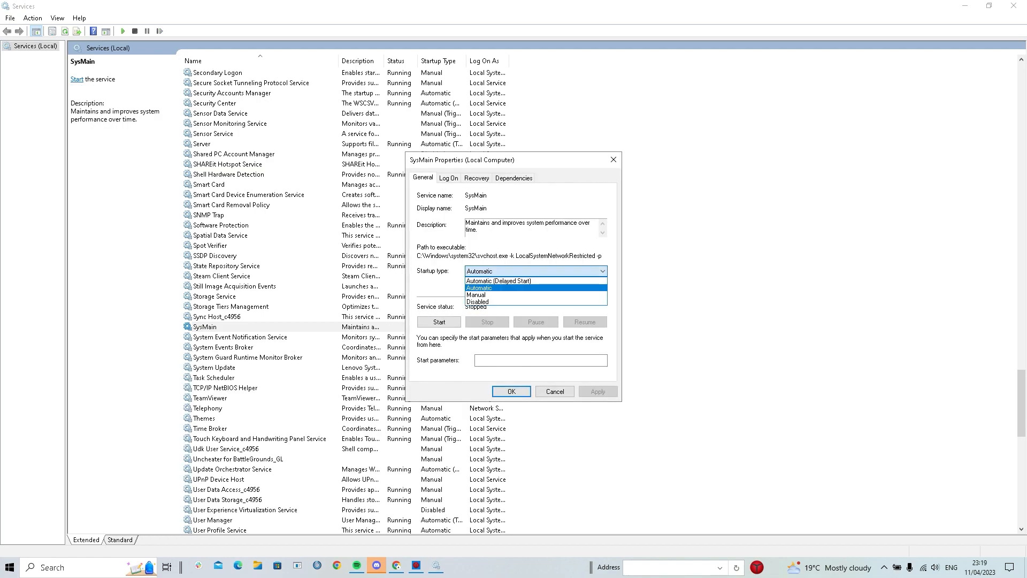
left_click(497, 302)
left_click(599, 392)
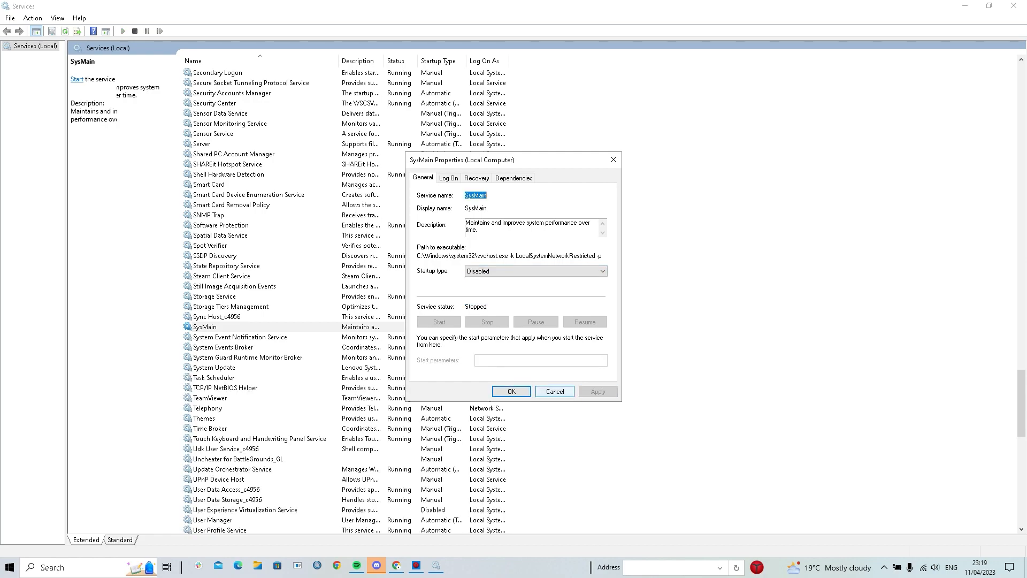
left_click(511, 391)
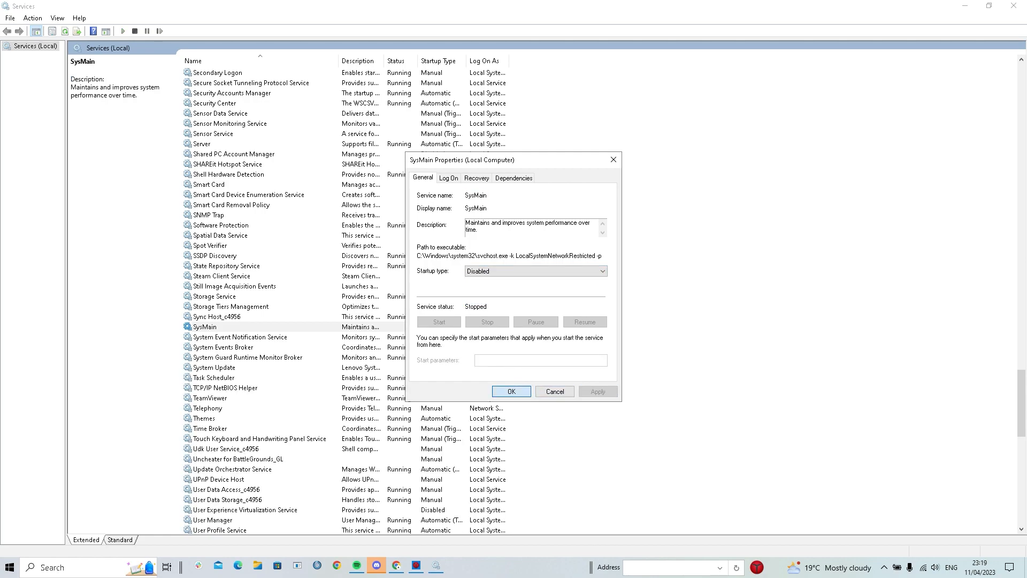
left_click(241, 256)
key("c")
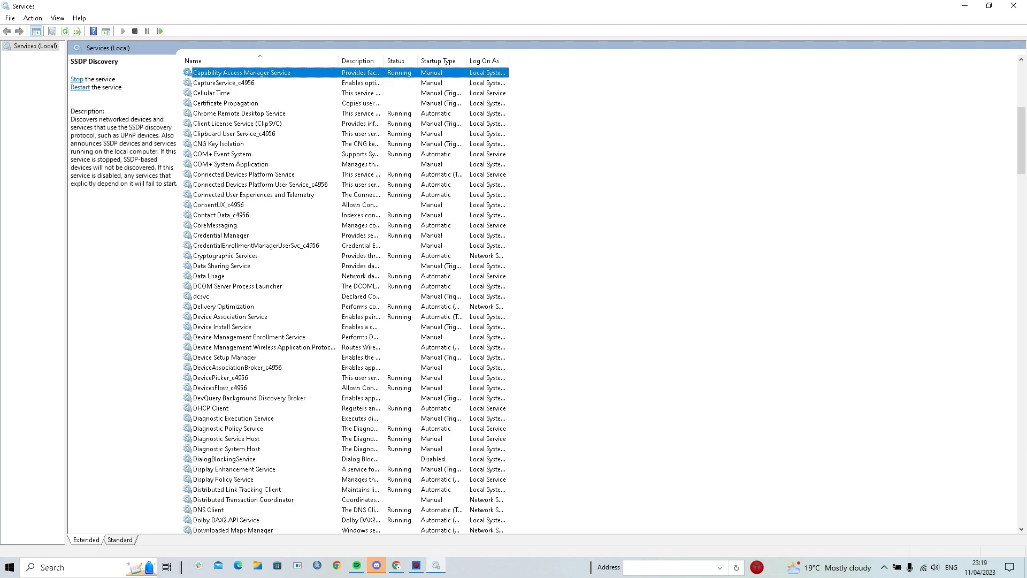
Stop the Connected Devices Platform Service and set its startup type to Disabled
right_click(299, 175)
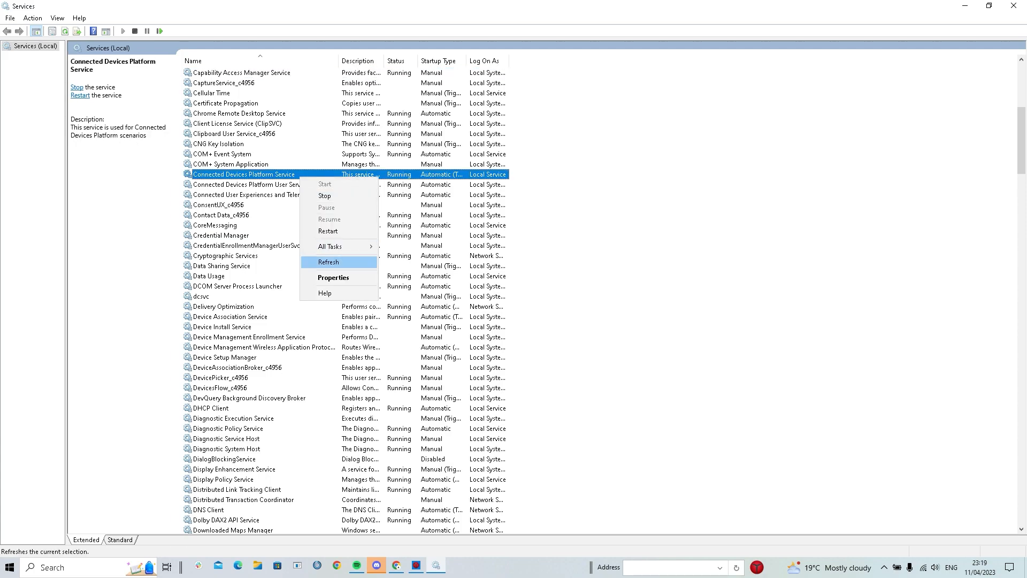
left_click(334, 278)
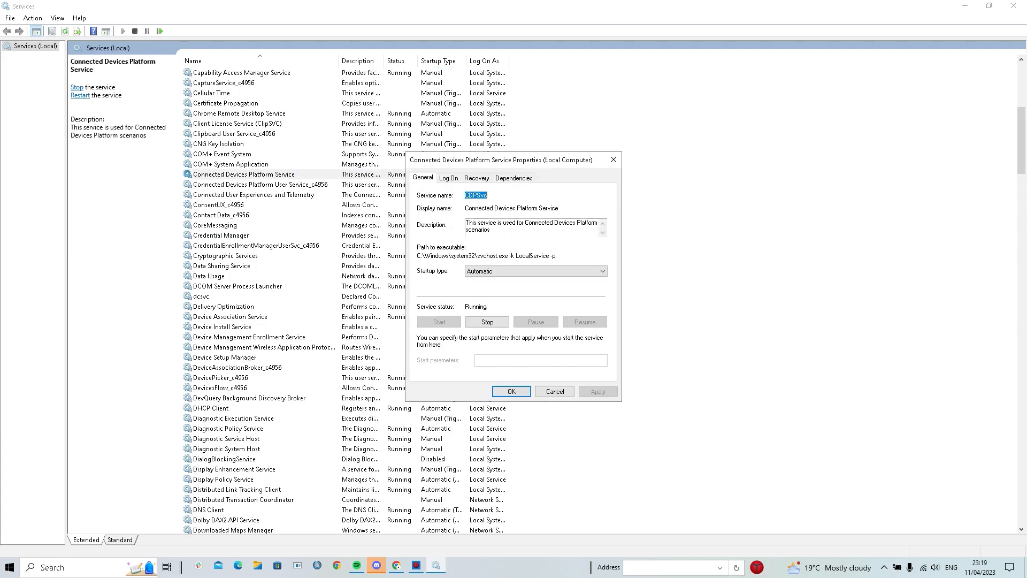
left_click(487, 322)
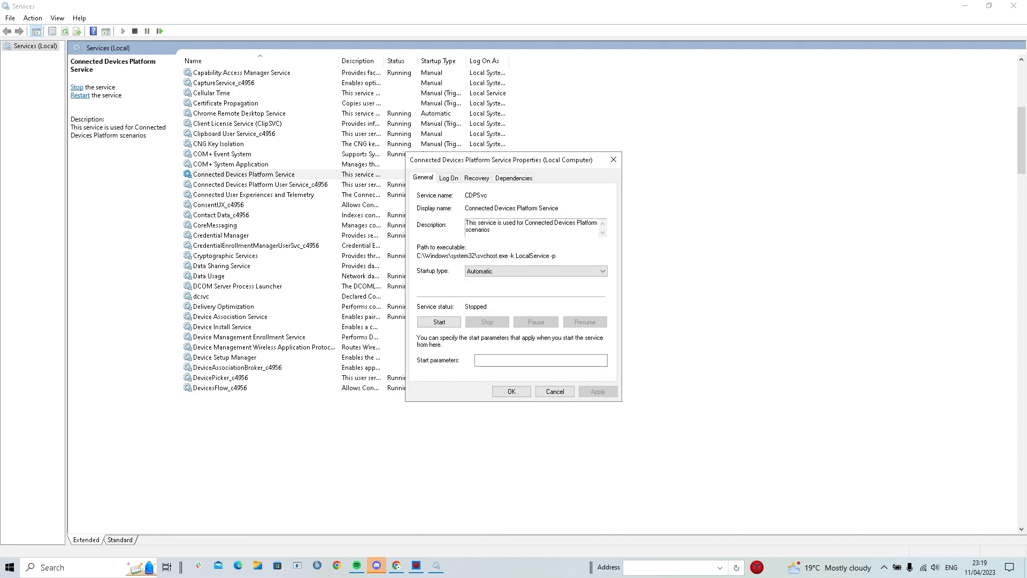
left_click(536, 272)
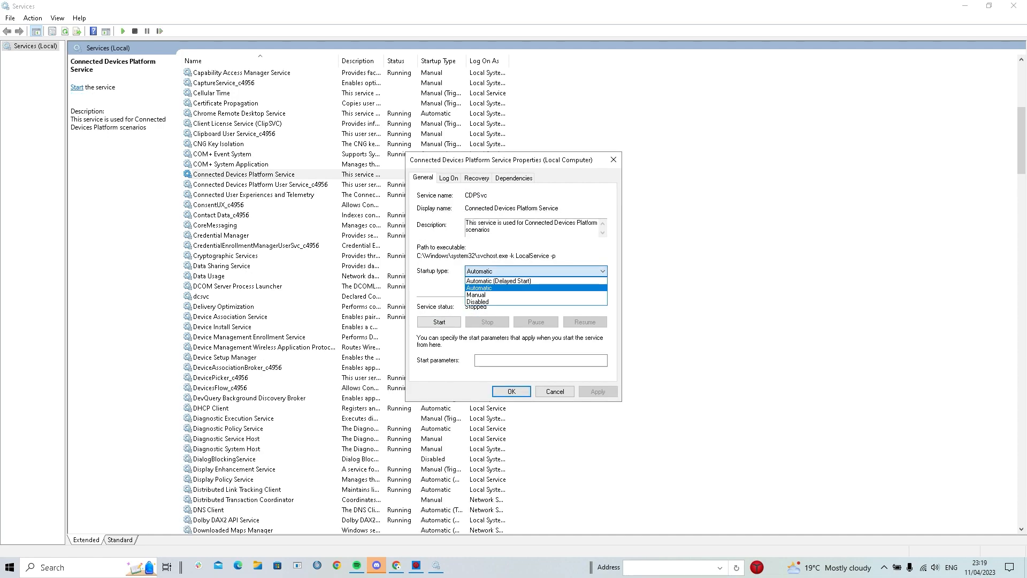
key("Return")
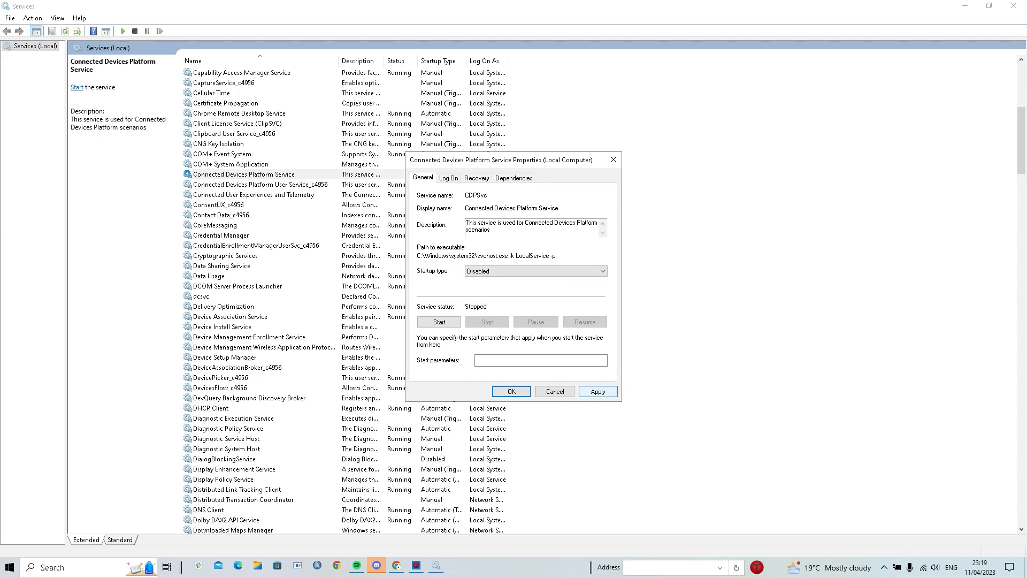
key("Return")
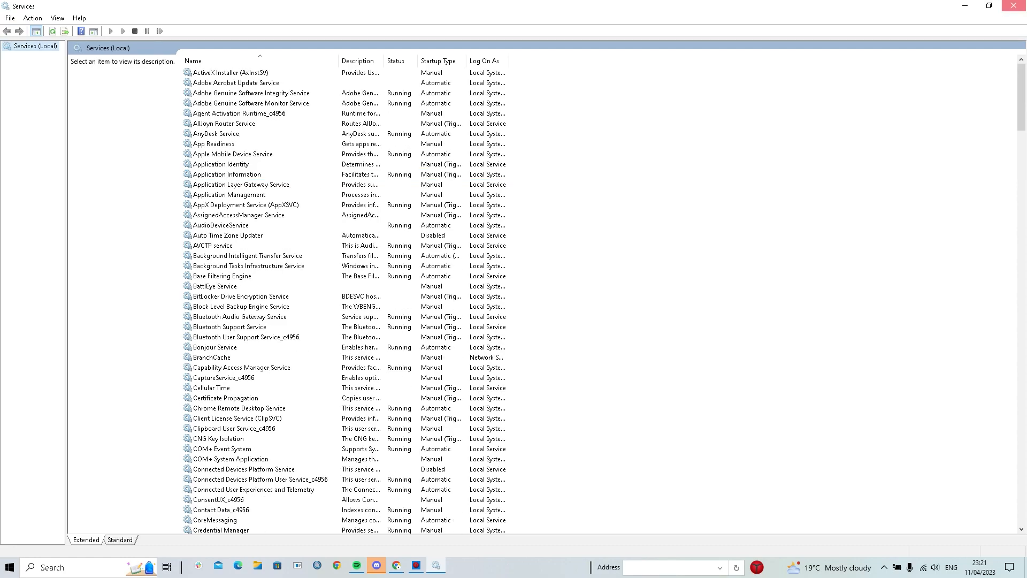
Close Services and launch File Explorer by searching 'file' in Start
left_click(1014, 5)
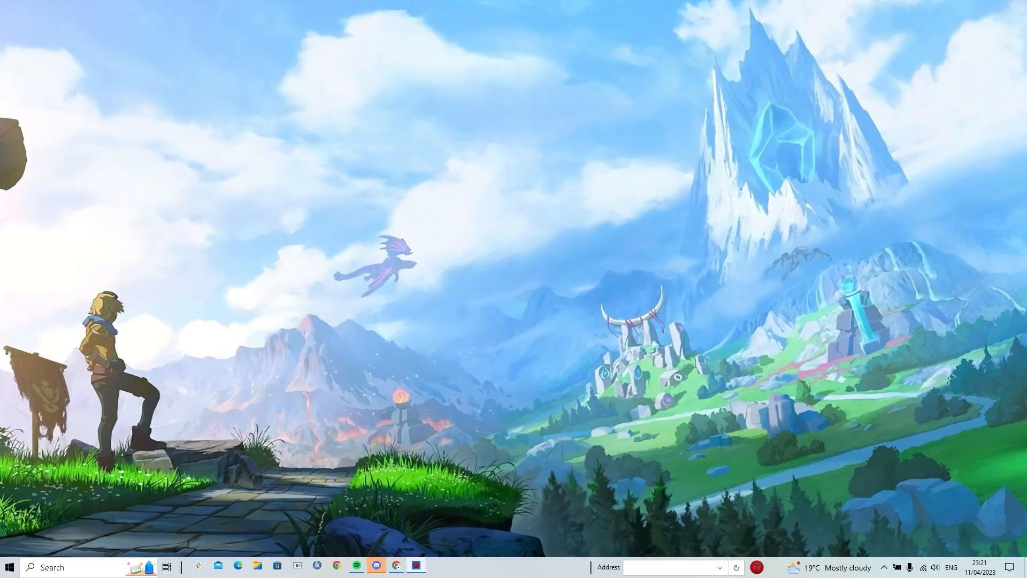
key("super")
type("fil")
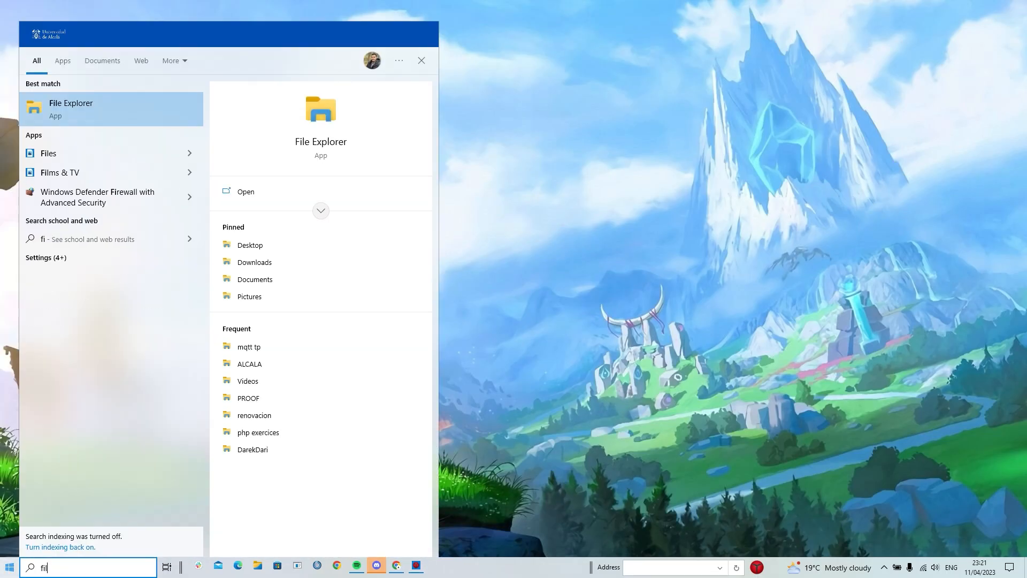
type("e")
key("Return")
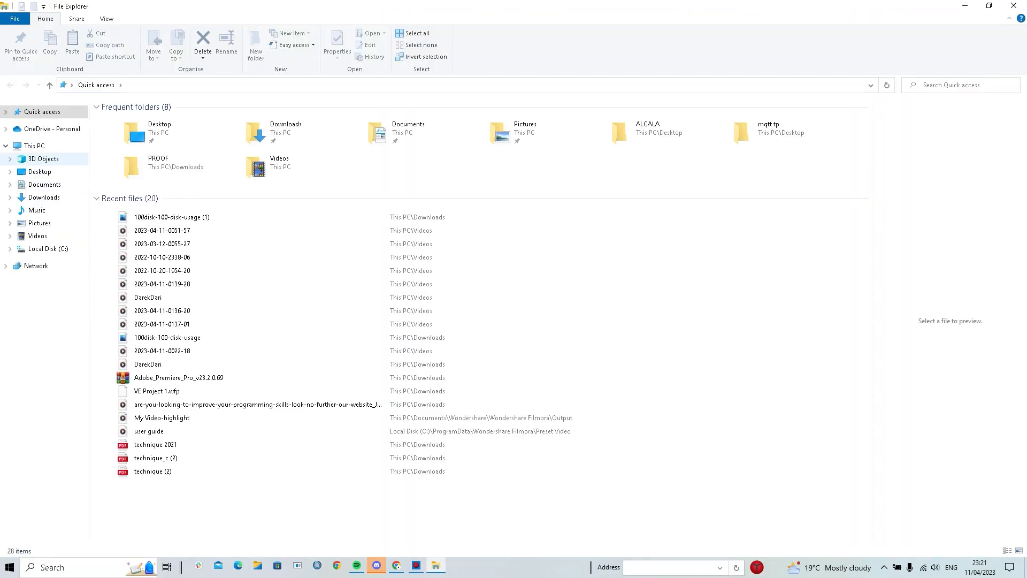
Open the Properties dialog of Local Disk (C:) from This PC
left_click(35, 146)
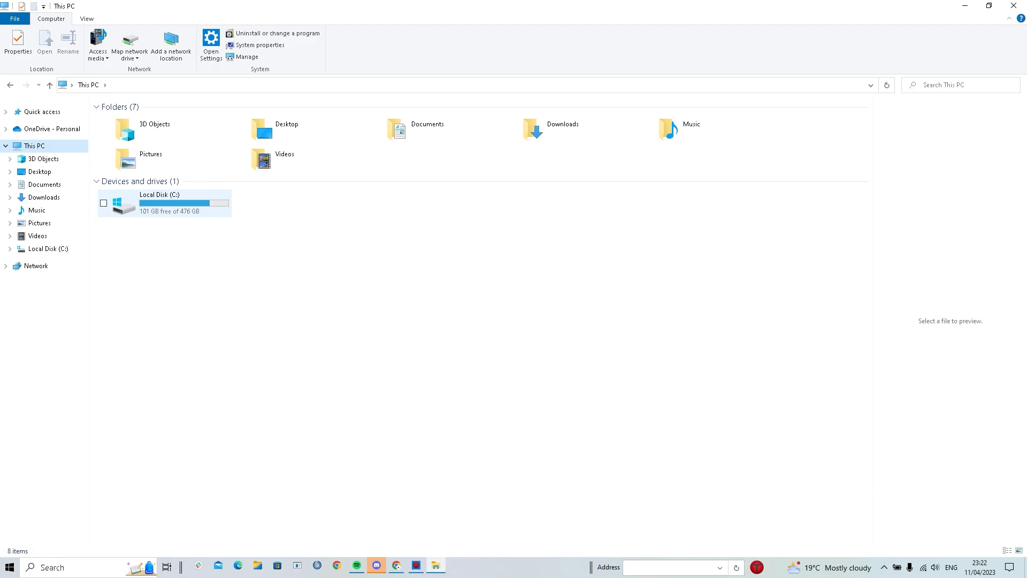
right_click(184, 206)
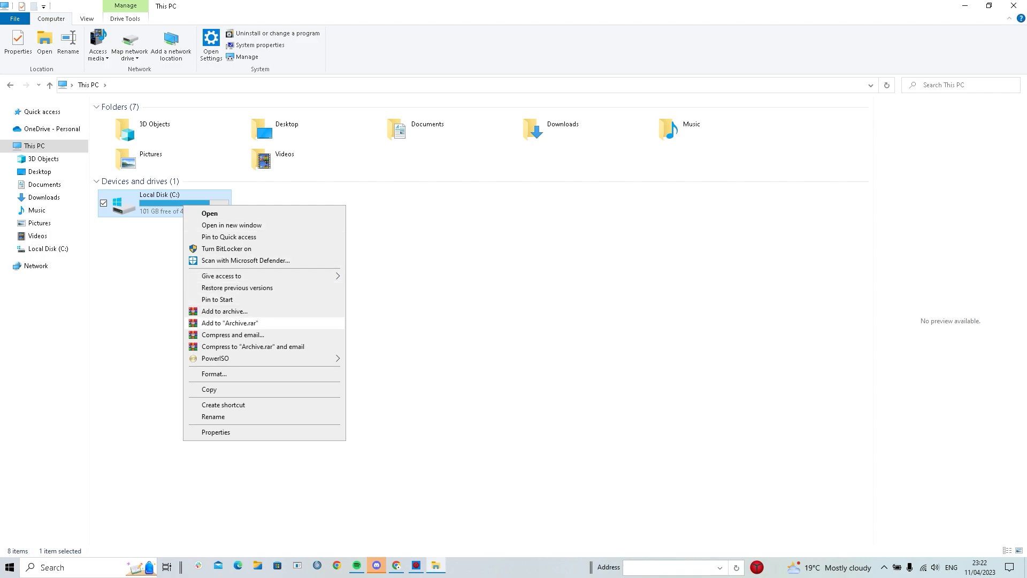
left_click(215, 432)
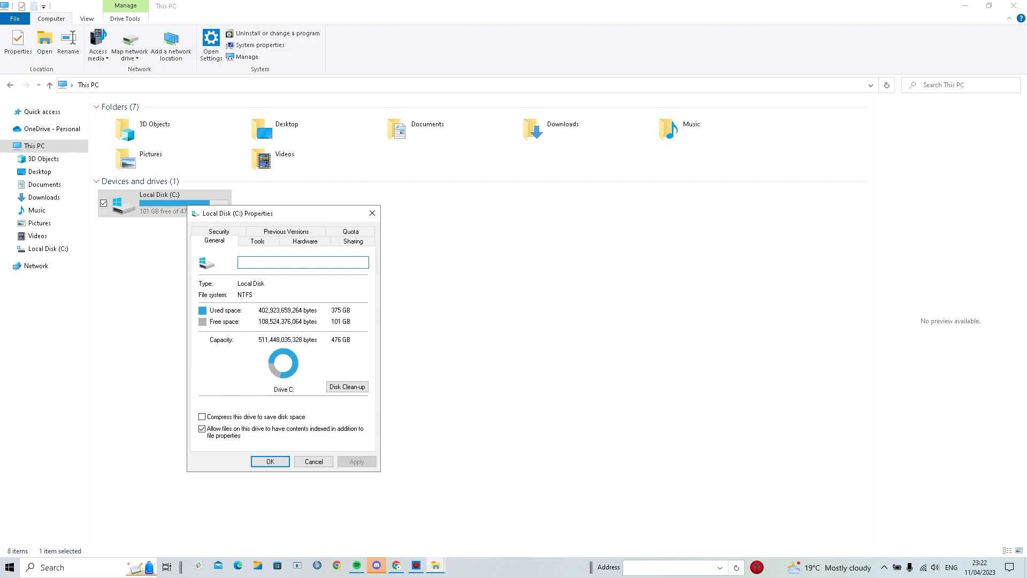
Untick Run on a schedule in drive C:'s optimisation settings and close Optimise Drives
left_click(257, 241)
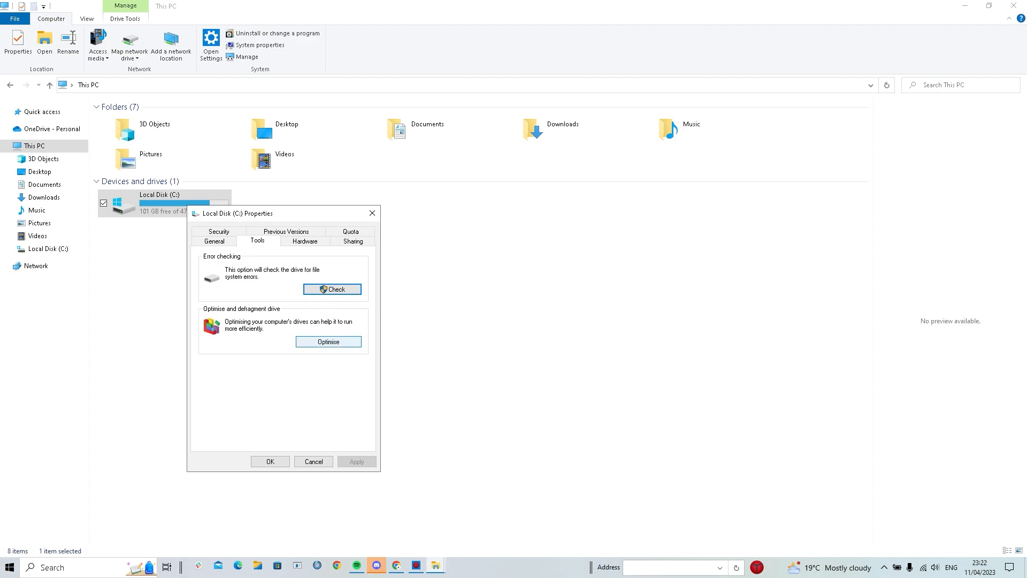
left_click(329, 342)
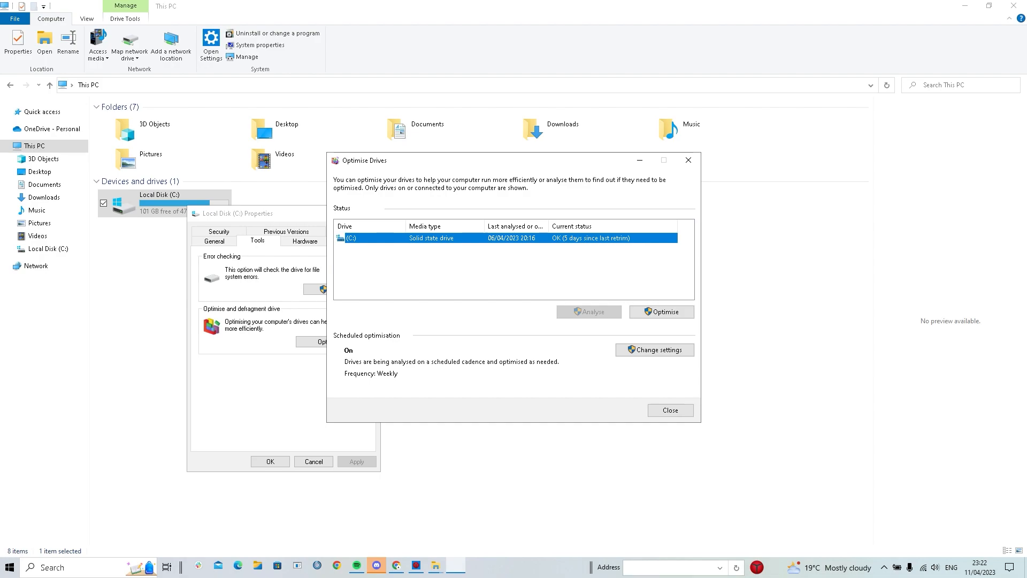
left_click(655, 350)
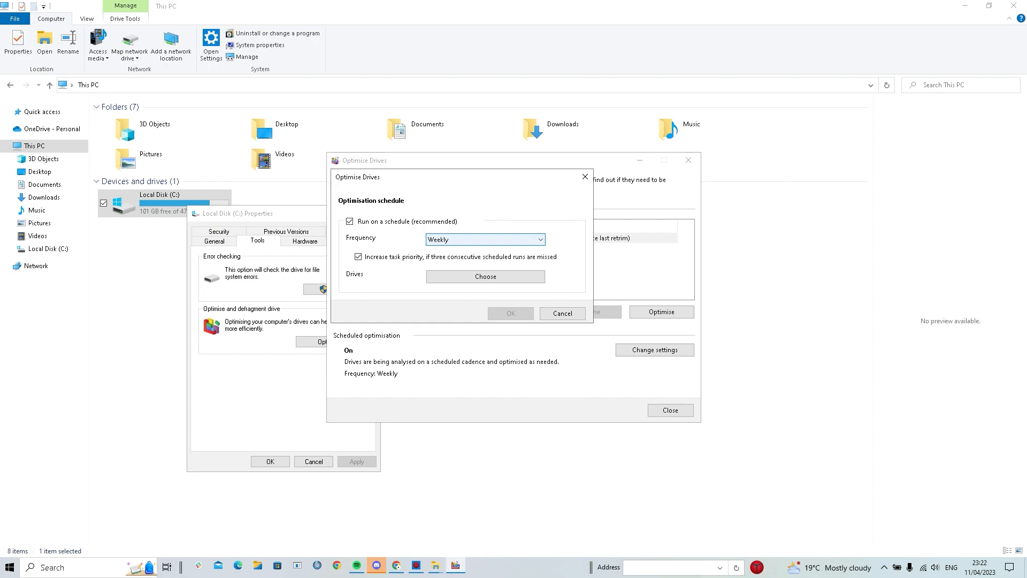
left_click(349, 221)
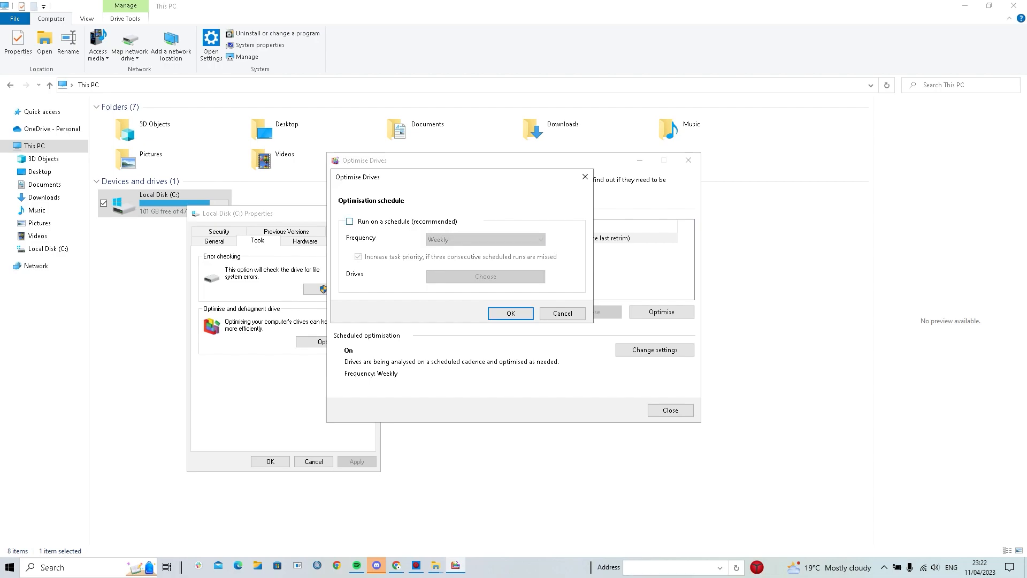
left_click(510, 313)
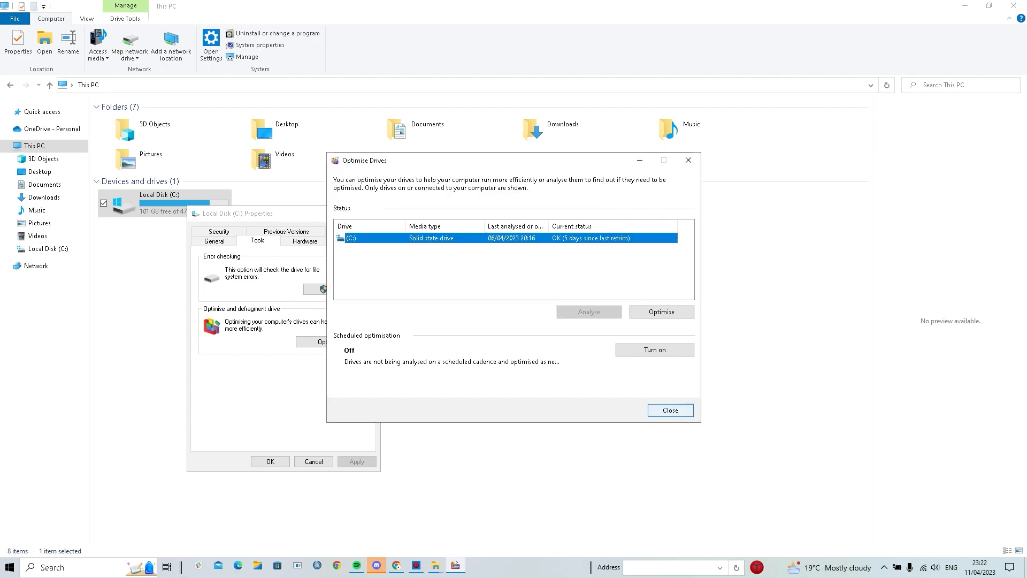
left_click(670, 411)
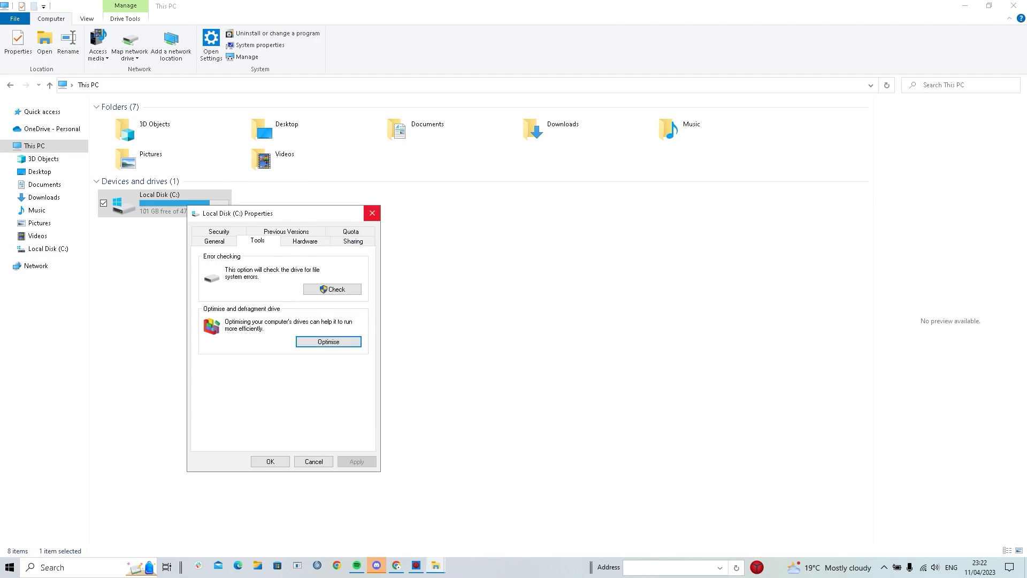
Close the drive properties and restart the PC via the Start menu's Power options
left_click(371, 213)
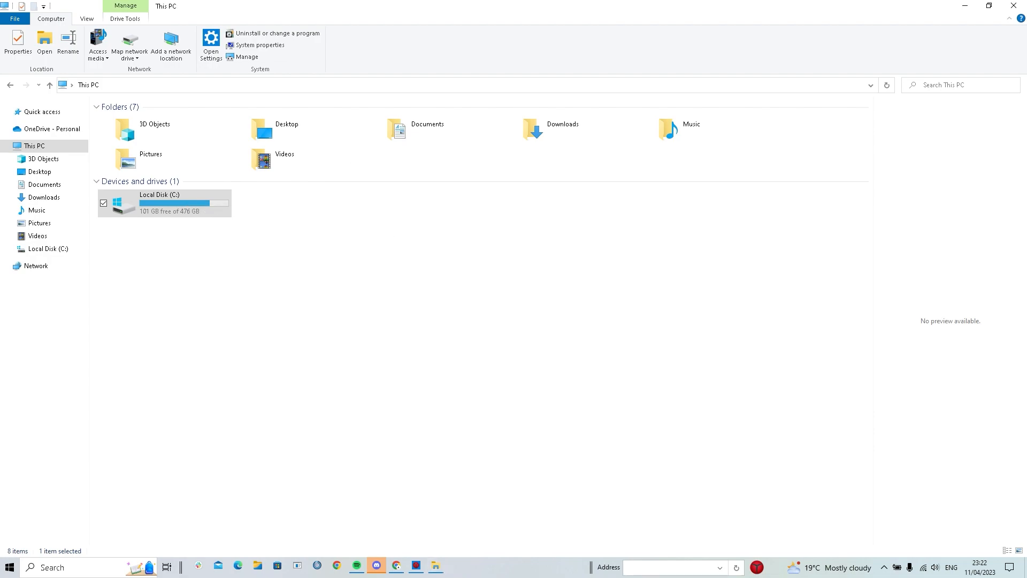
left_click(10, 567)
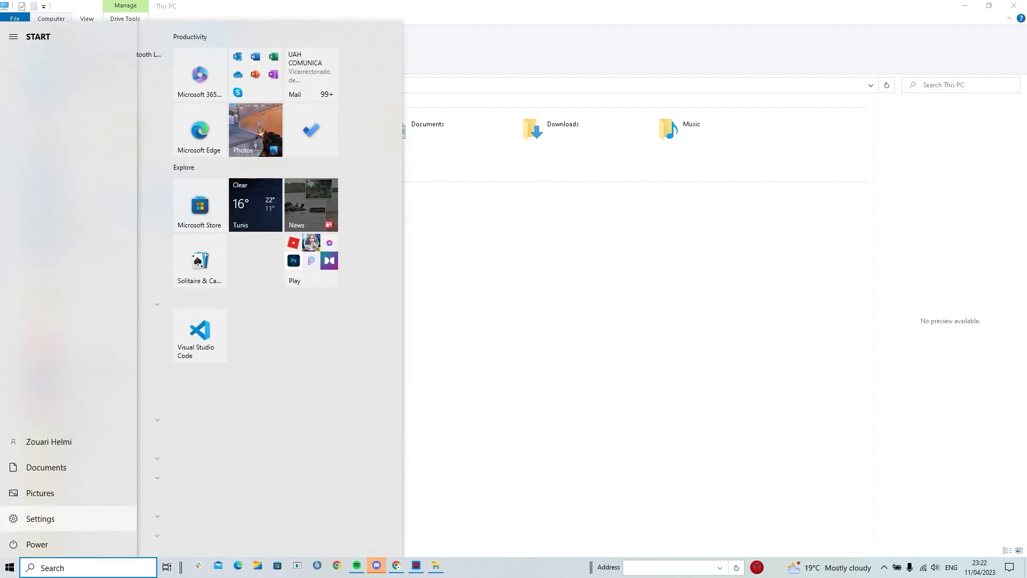
left_click(32, 544)
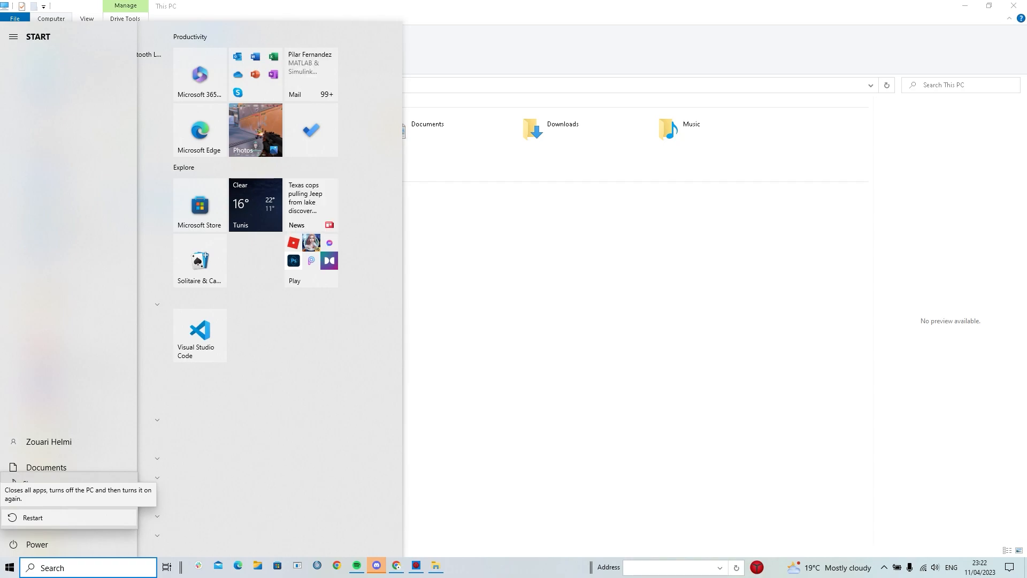
key("Escape")
left_click(1014, 5)
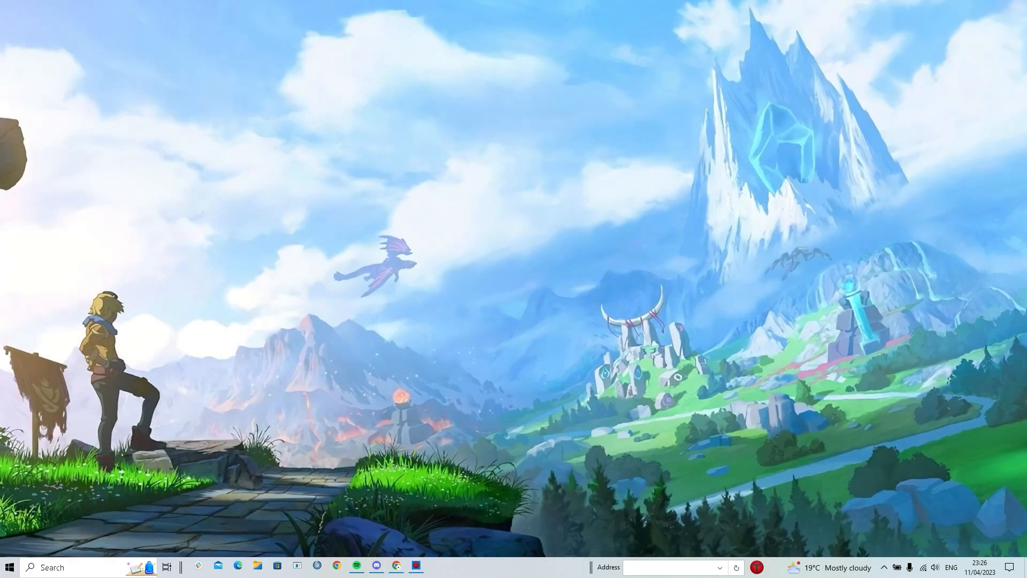
Open Task Manager from the taskbar, maximised on the Startup apps list
right_click(511, 567)
left_click(540, 538)
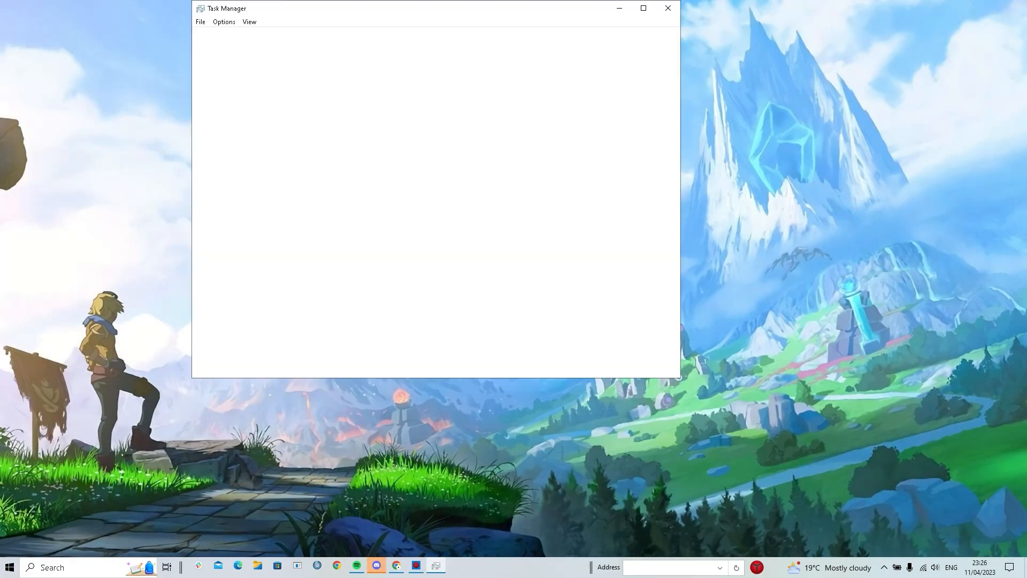
left_click(322, 35)
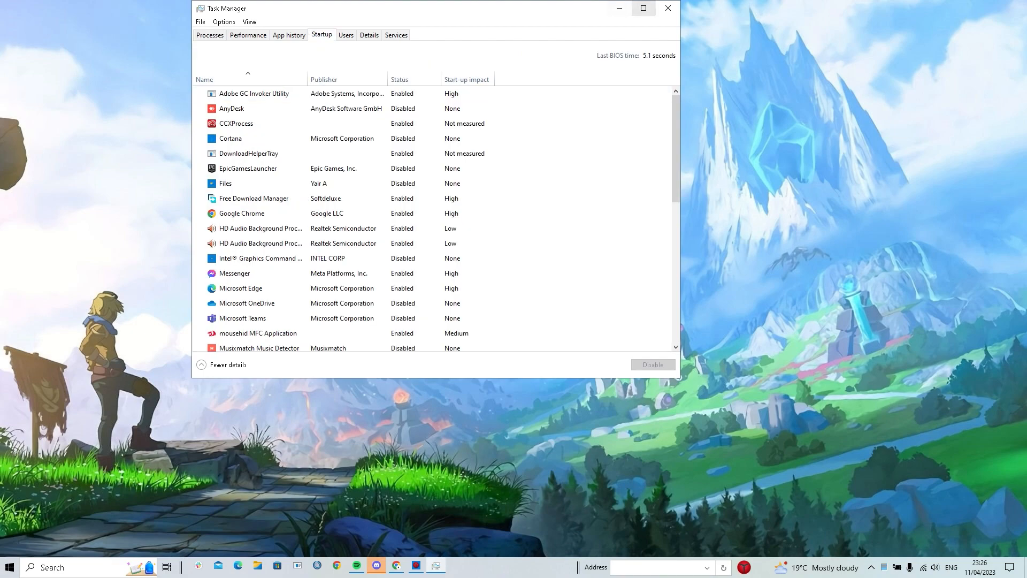
left_click(644, 8)
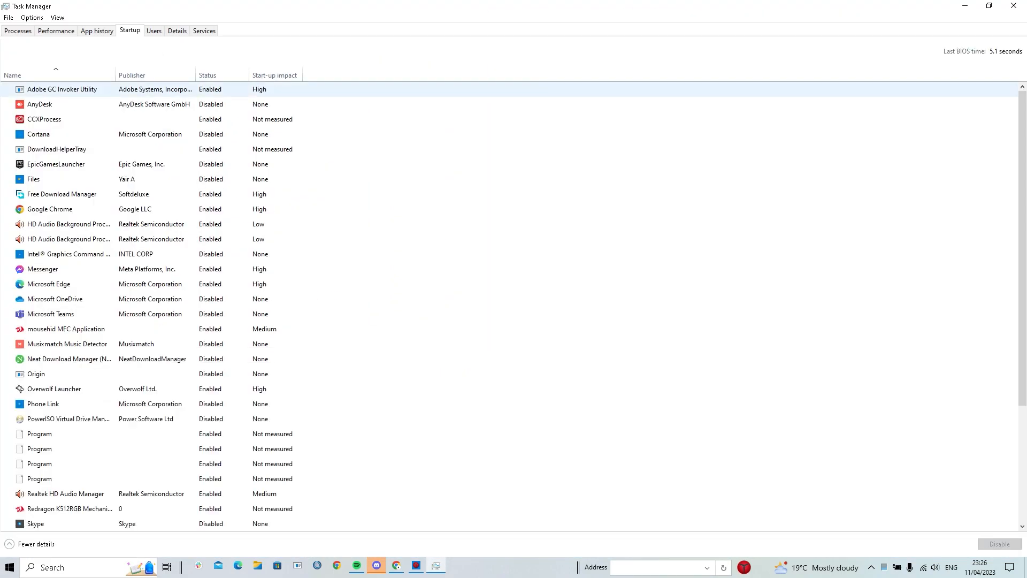
scroll(514, 275, "down", 3)
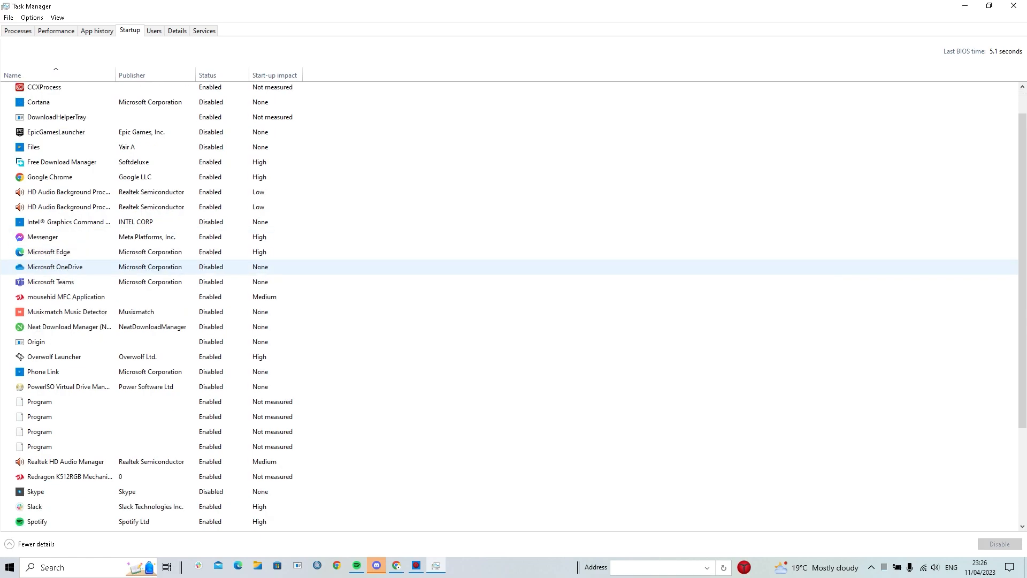
scroll(514, 275, "down", 1)
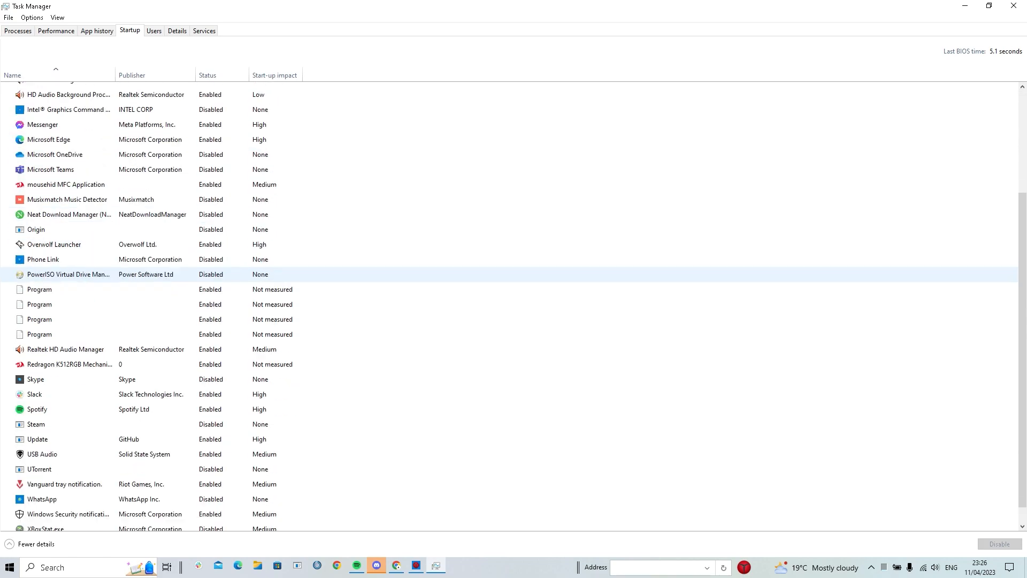
scroll(514, 273, "down", 1)
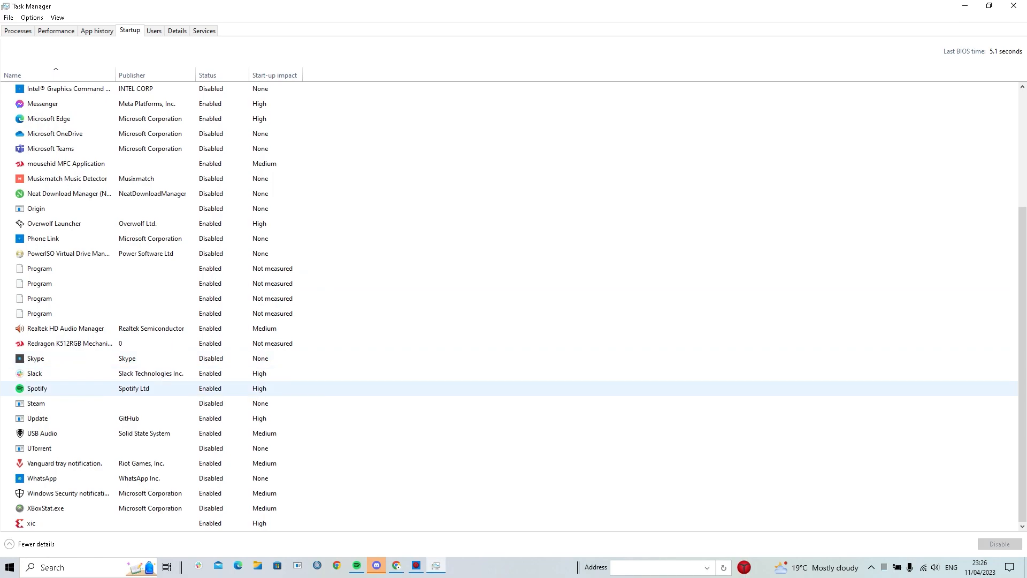
Disable Slack and Spotify as startup apps
right_click(222, 374)
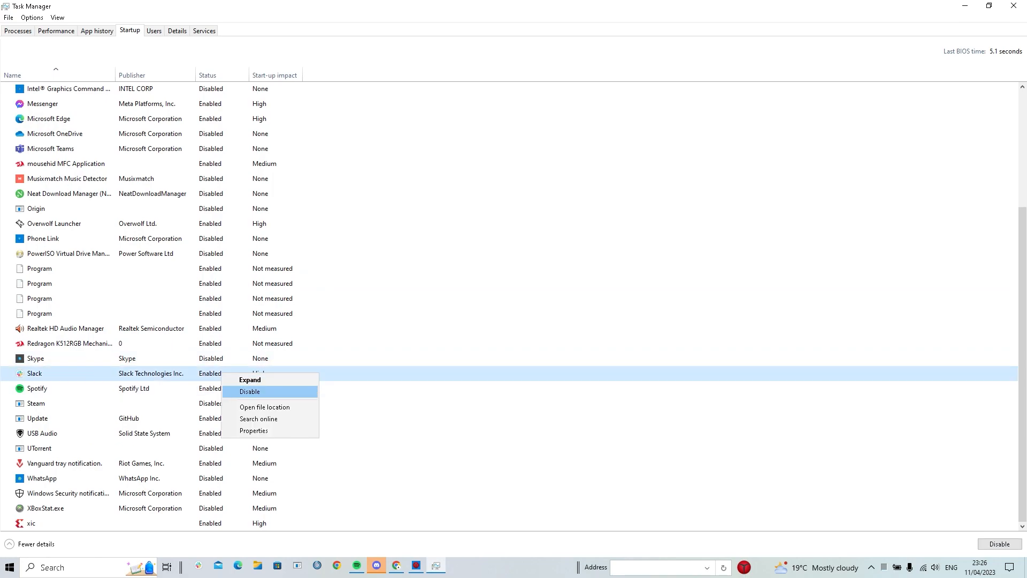
left_click(250, 391)
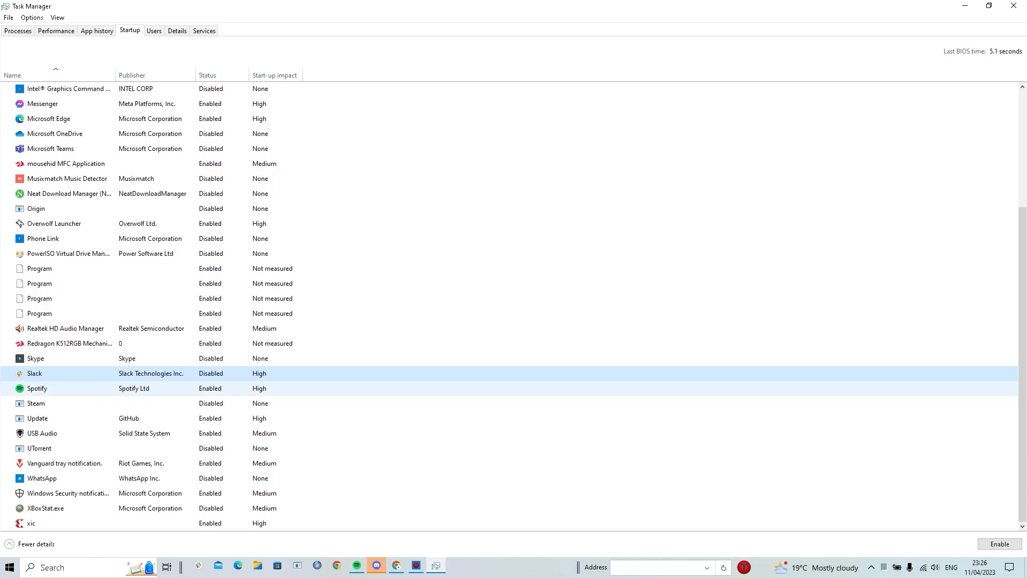
right_click(224, 389)
left_click(250, 406)
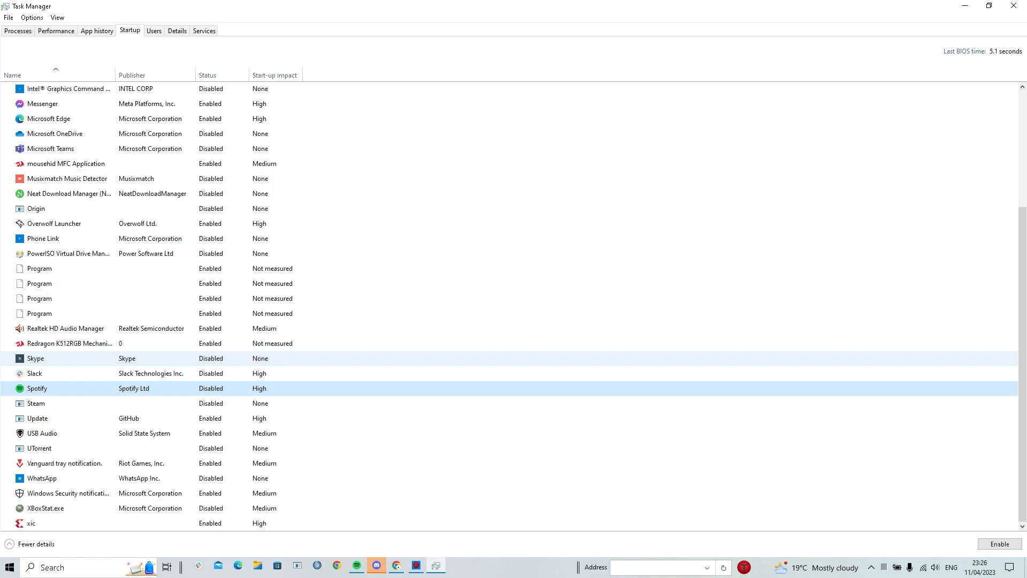
scroll(374, 356, "up", 3)
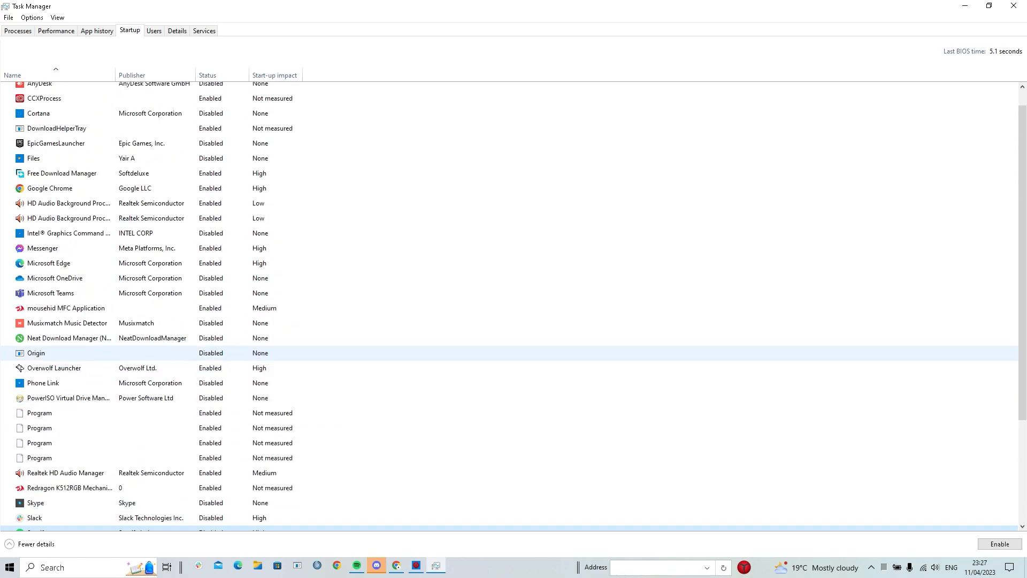
scroll(374, 355, "up", 1)
scroll(374, 348, "down", 1)
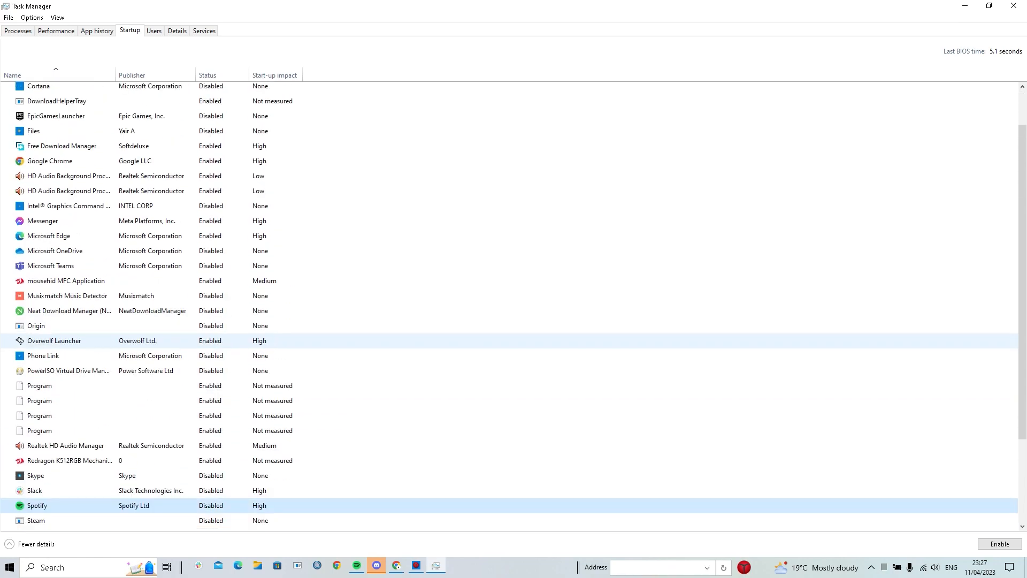
scroll(374, 341, "down", 1)
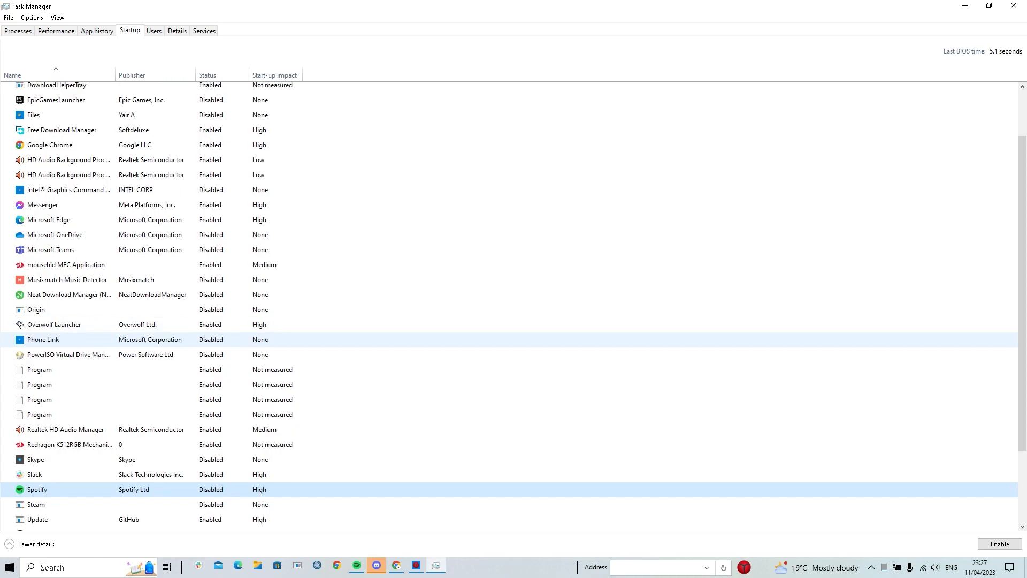